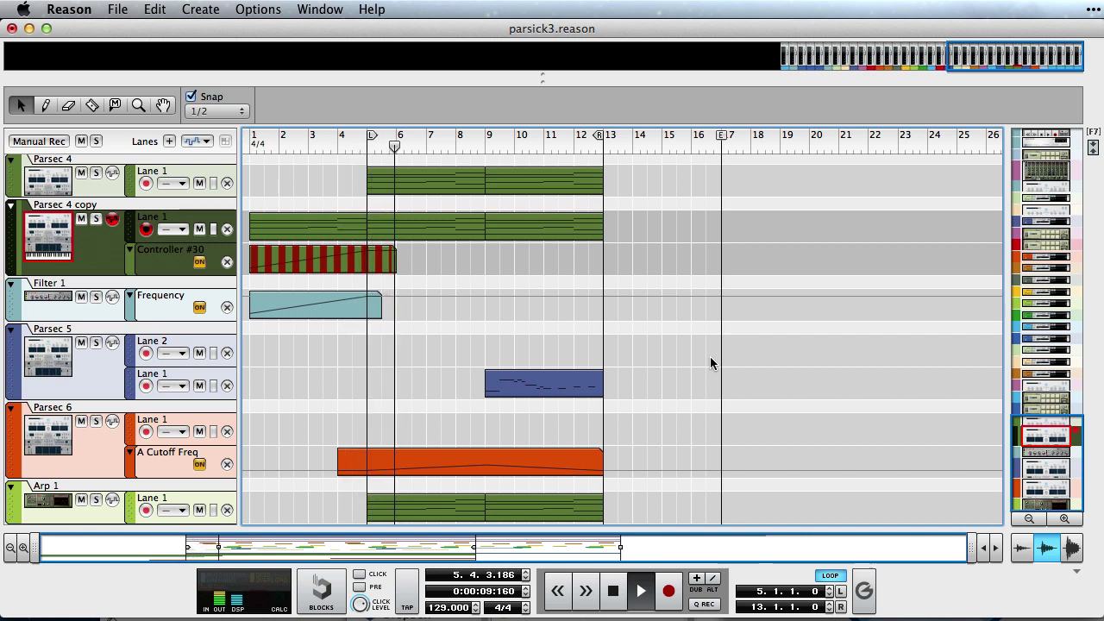
Inspect the notes in the second clip on the Midi Notes track, and close the note editor
left_click(541, 78)
key("F7")
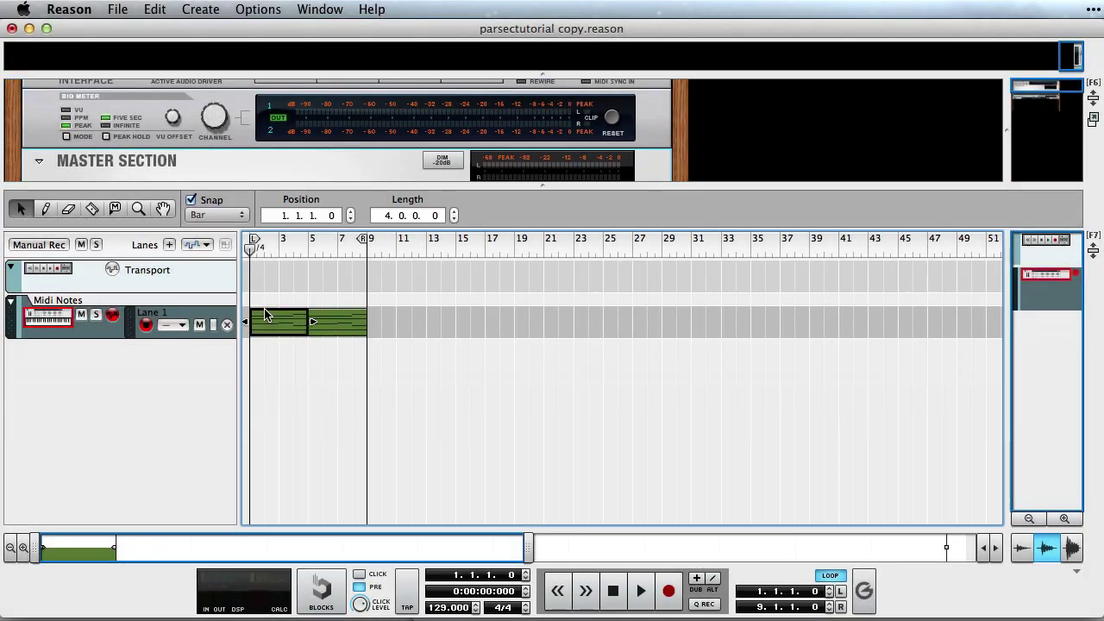
double_click(345, 320)
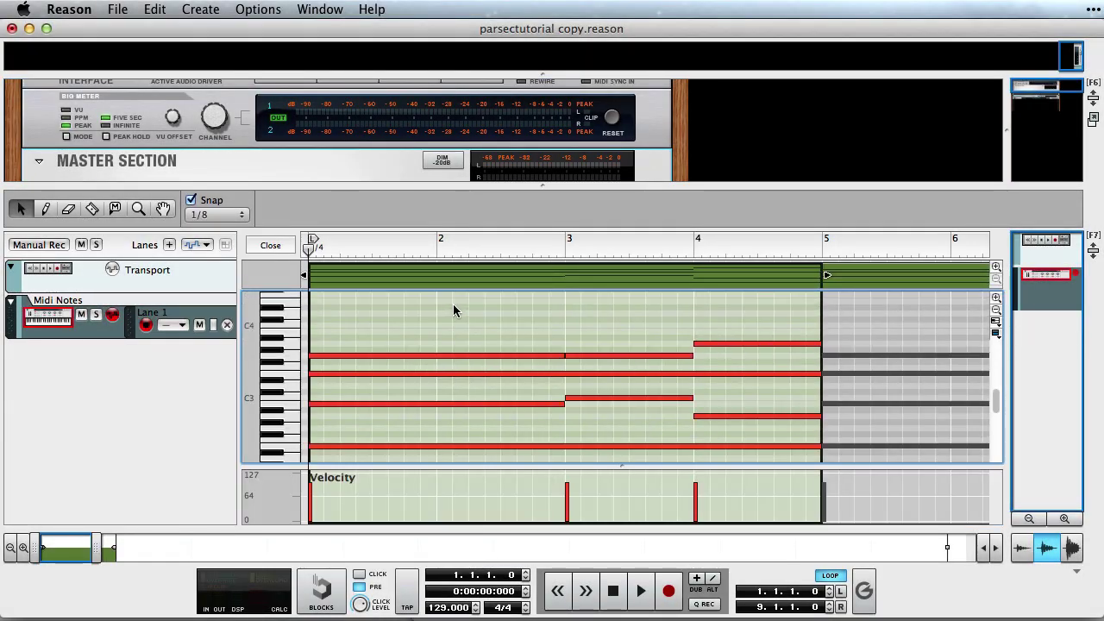
left_click(270, 244)
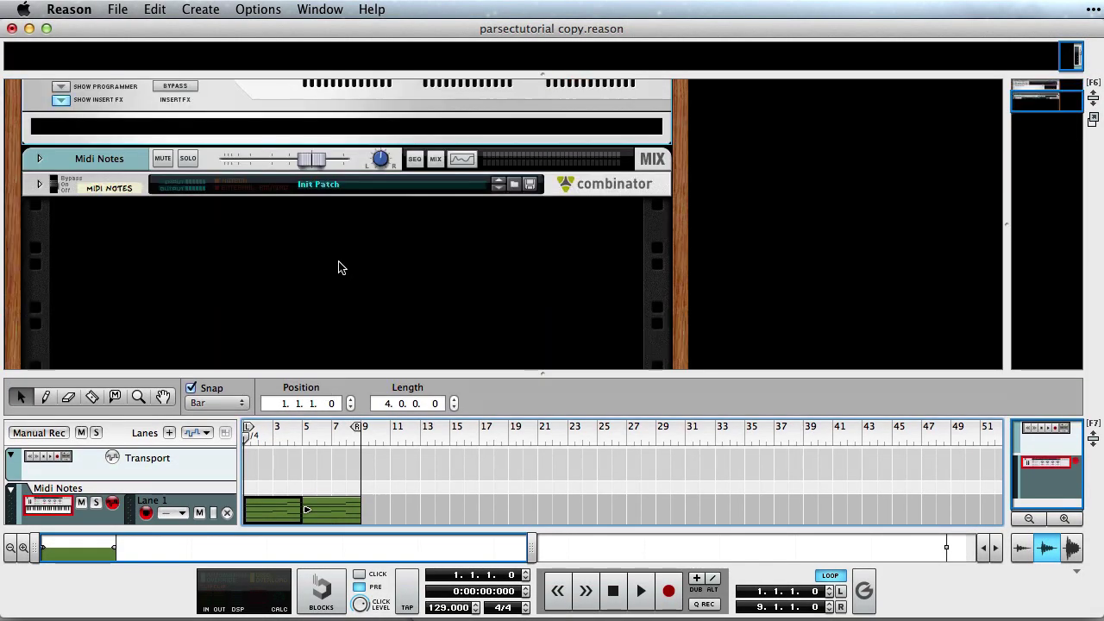
Add a Parsec Spectral Synthesizer to the rack below the Midi Notes combinator
right_click(426, 221)
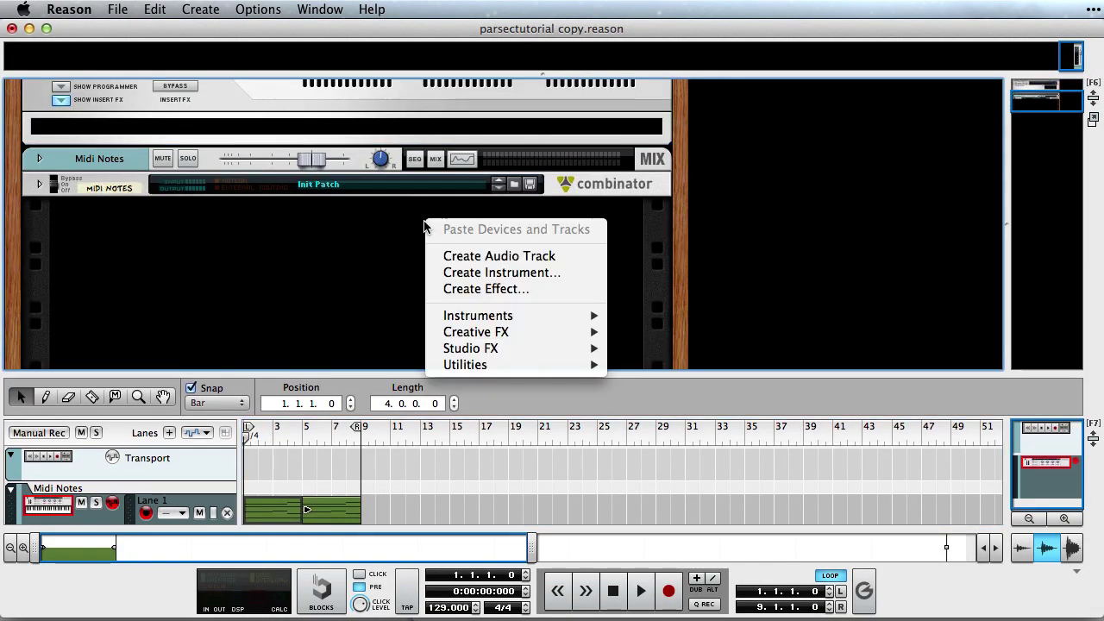
mouse_move(498, 319)
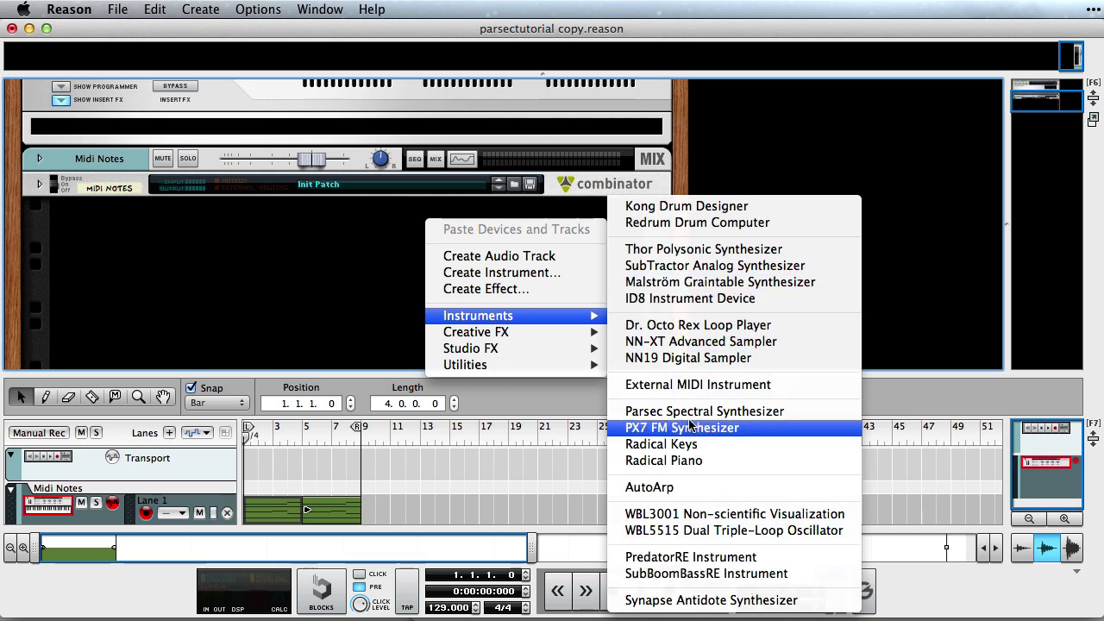
left_click(715, 411)
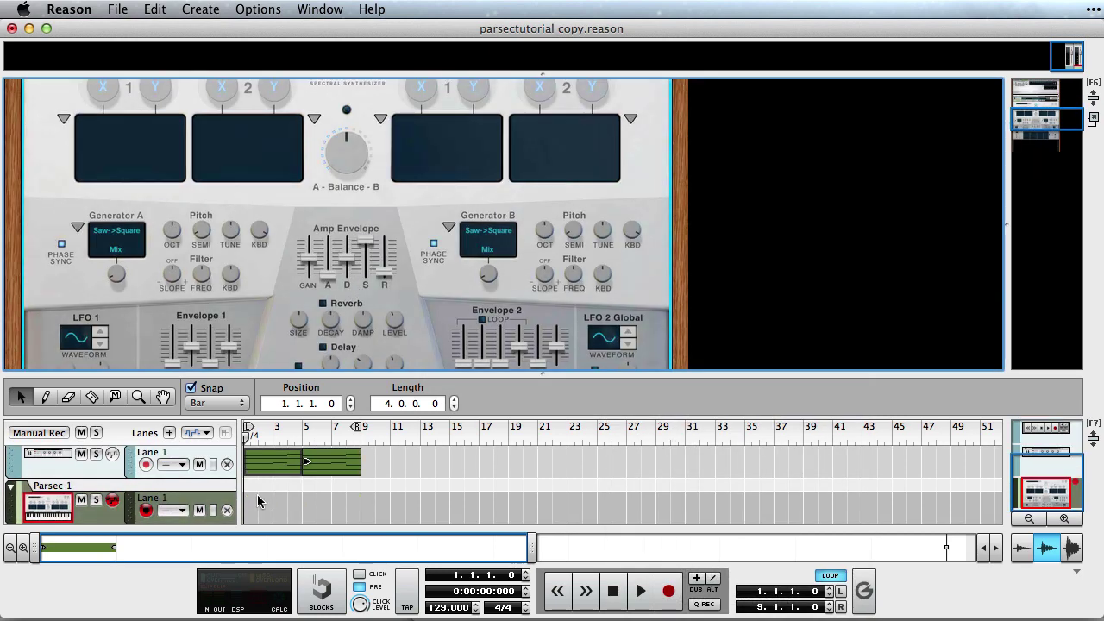
Move both four-bar clips from the Midi Notes track down to Lane 1 of the Parsec 1 track
left_click_drag(261, 466, 259, 505)
left_click(321, 463)
left_click_drag(312, 478, 314, 507)
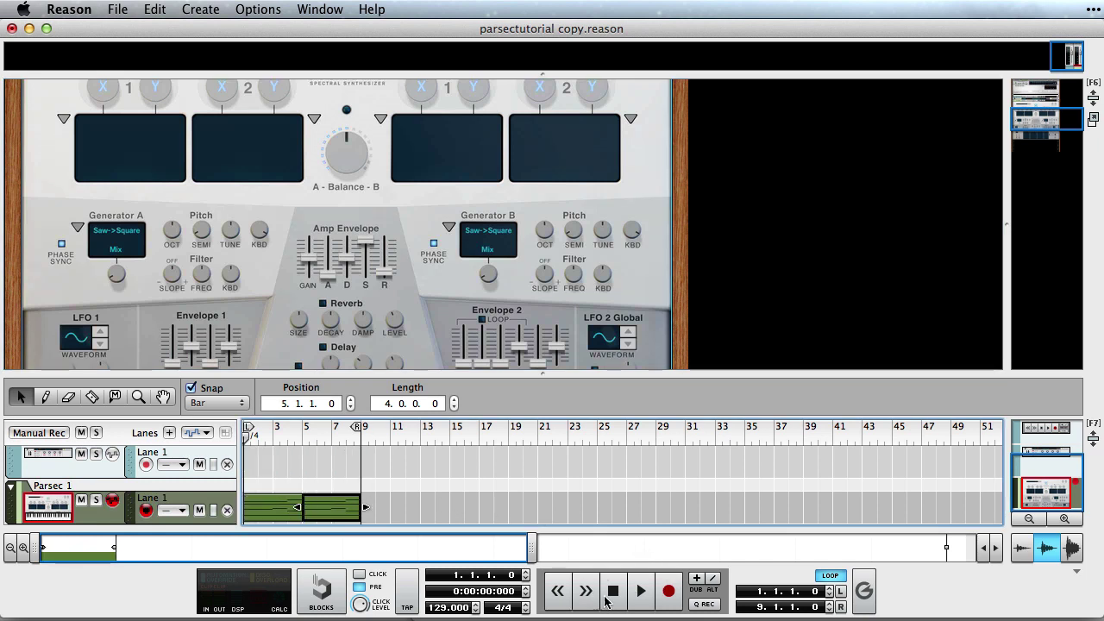
Play the clips through the Parsec to hear its starting sound, and return playback to the song start
left_click(639, 592)
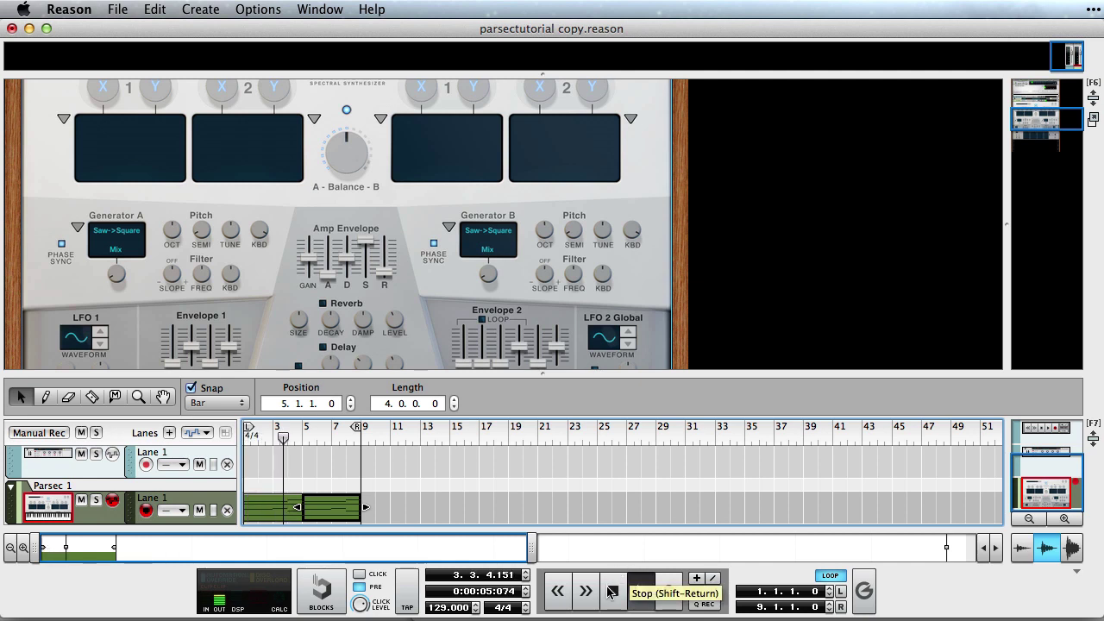
left_click(434, 511)
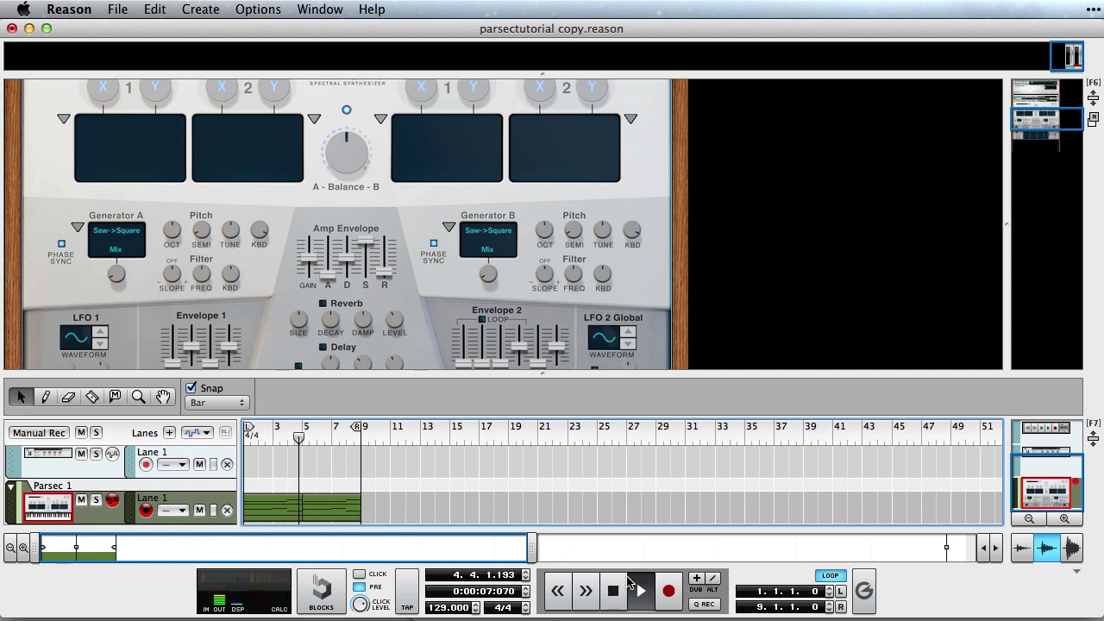
double_click(613, 591)
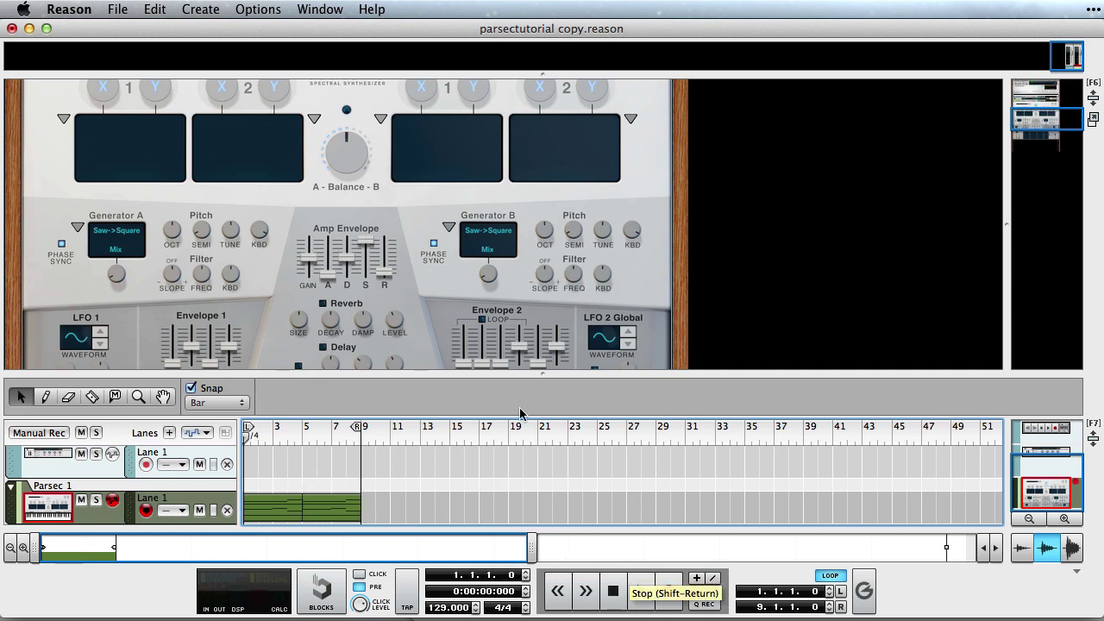
Reset the Parsec 1 synthesizer to its initial device settings
right_click(464, 315)
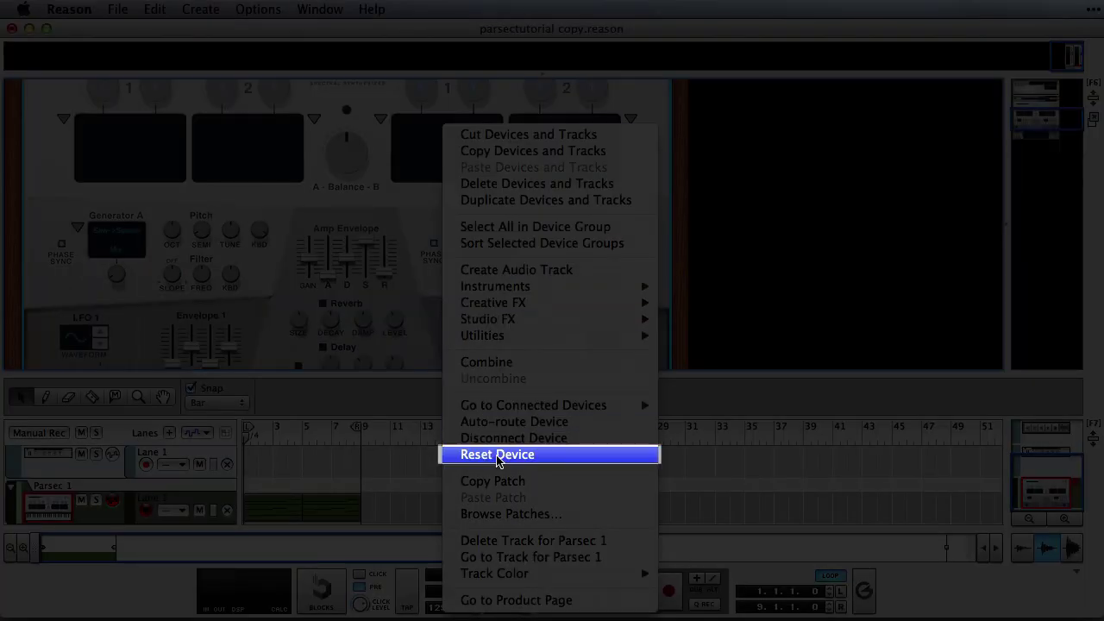
left_click(497, 455)
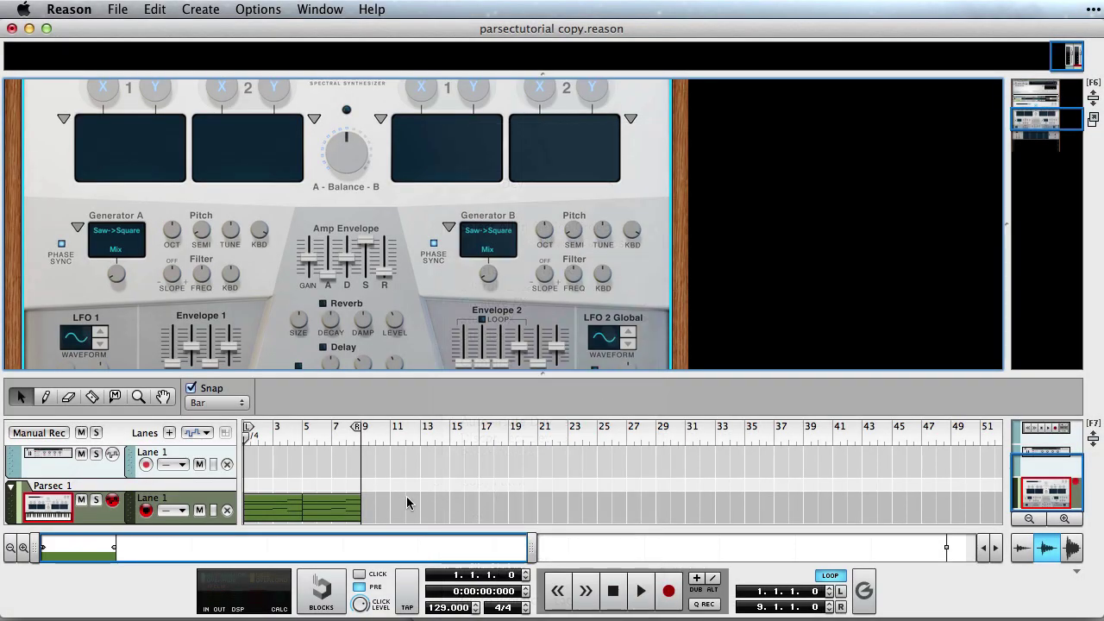
Shape the amp envelope while auditioning the clips: attack 347 ms, sustain 90% and a longer release
scroll(369, 275, "down", 3)
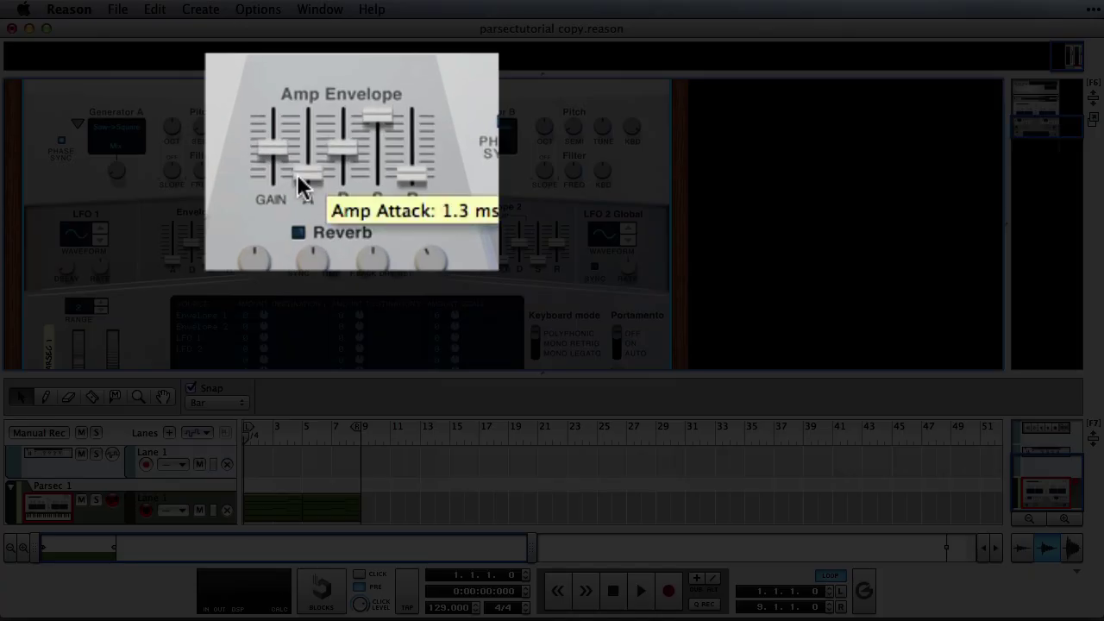
left_click_drag(321, 169, 382, 164)
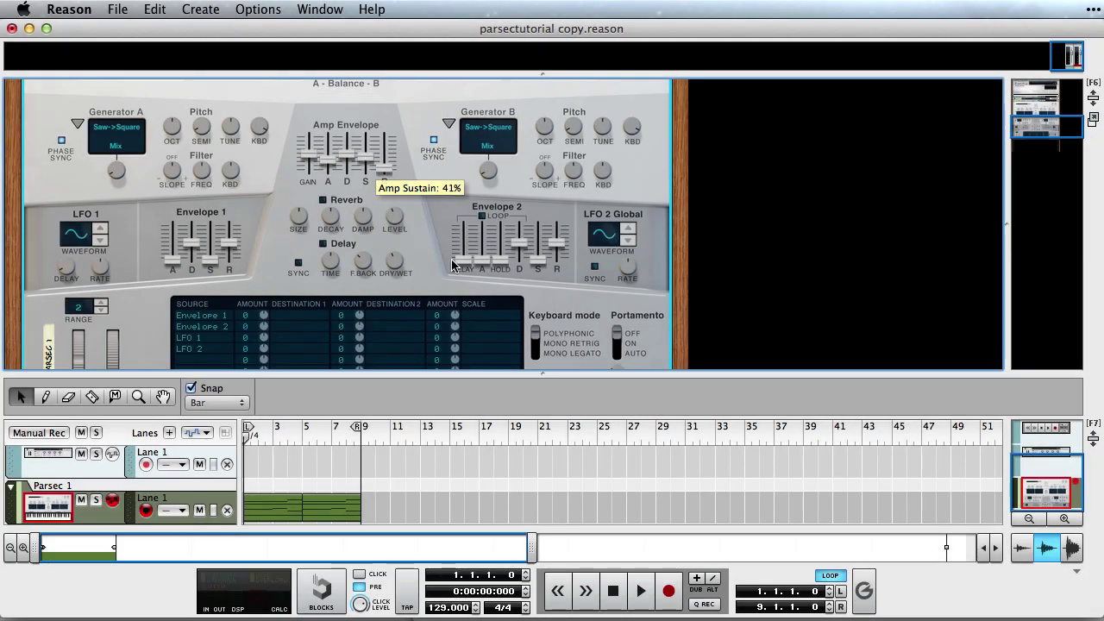
left_click(640, 591)
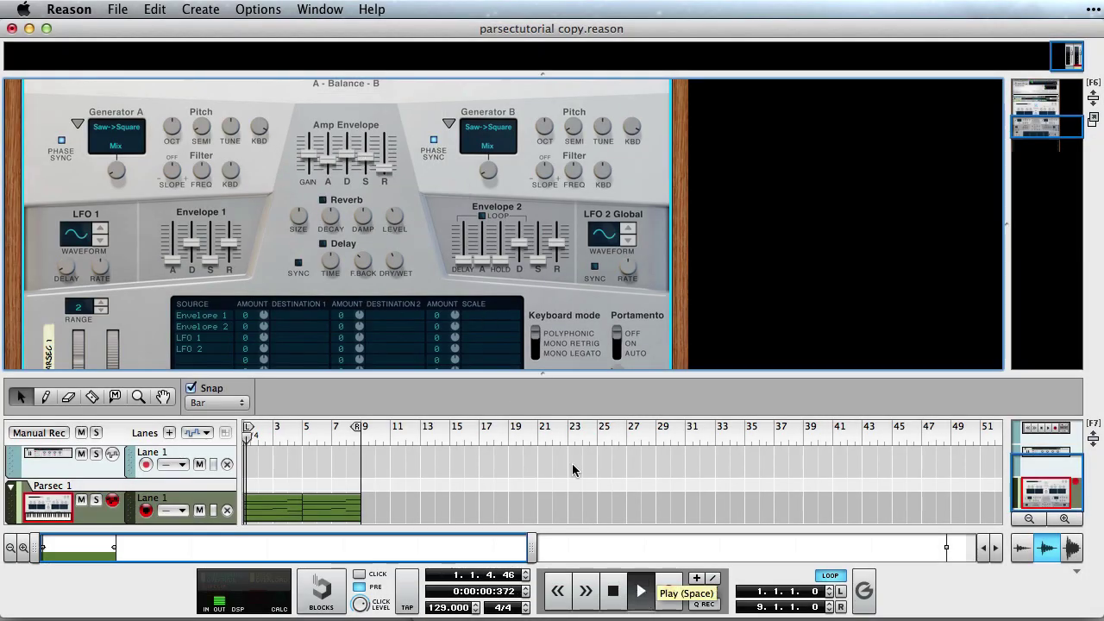
mouse_move(364, 155)
left_mouse_down()
mouse_move(363, 144)
mouse_move(384, 177)
mouse_move(383, 164)
left_mouse_up()
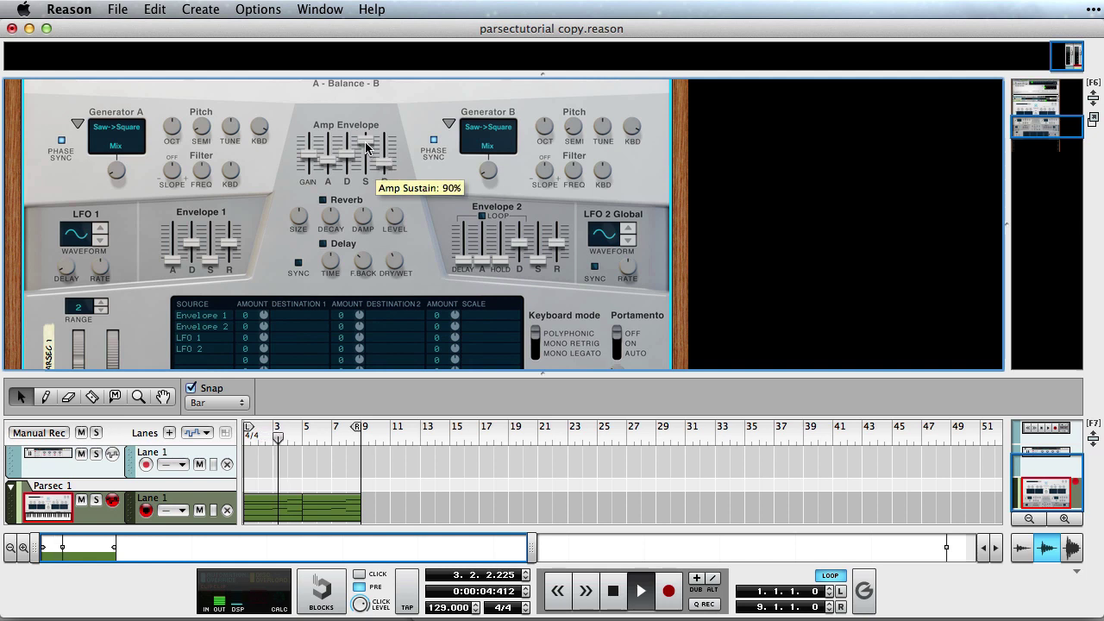
left_click_drag(327, 164, 325, 158)
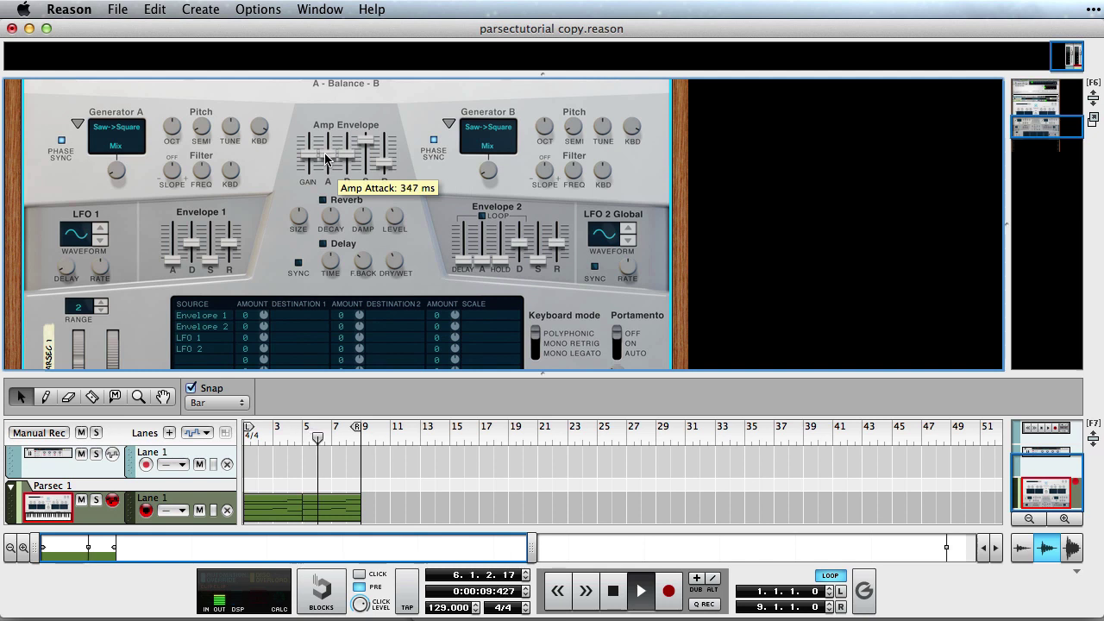
double_click(612, 608)
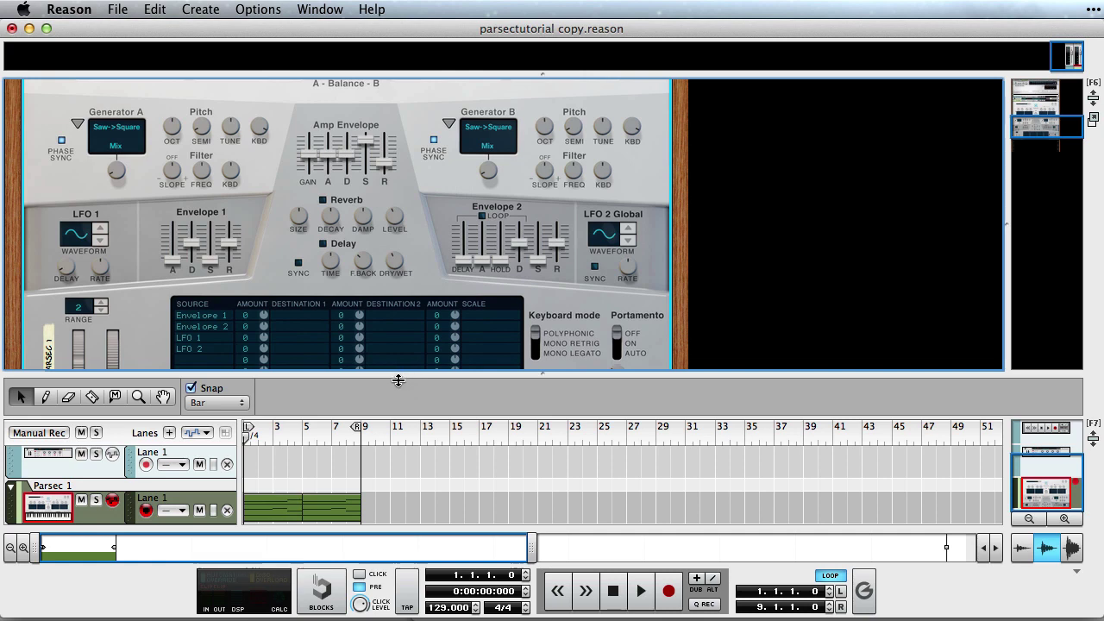
Enlarge the rack area to show more of the Parsec, and set Generator A to the Sparse waveform
left_click_drag(398, 381, 397, 524)
scroll(684, 268, "up", 3)
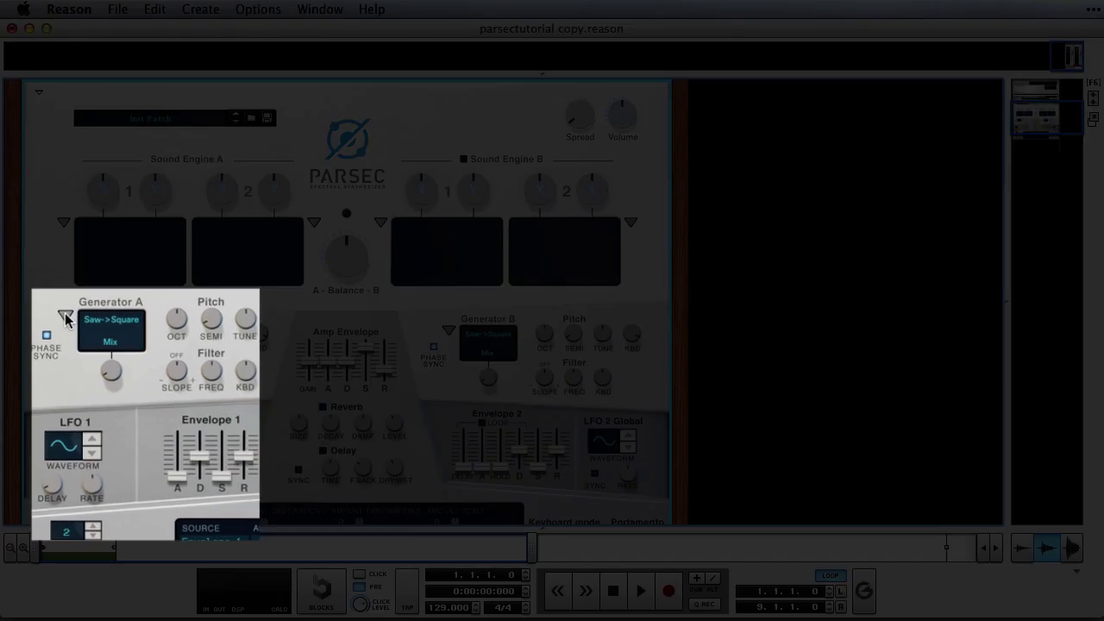
left_click(77, 333)
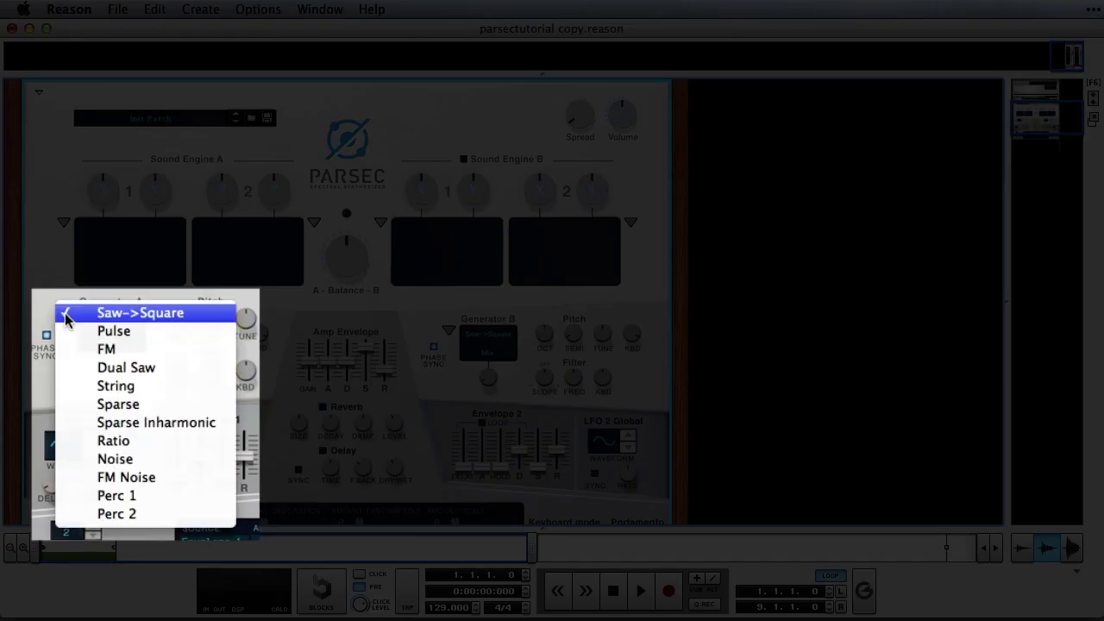
left_click(102, 404)
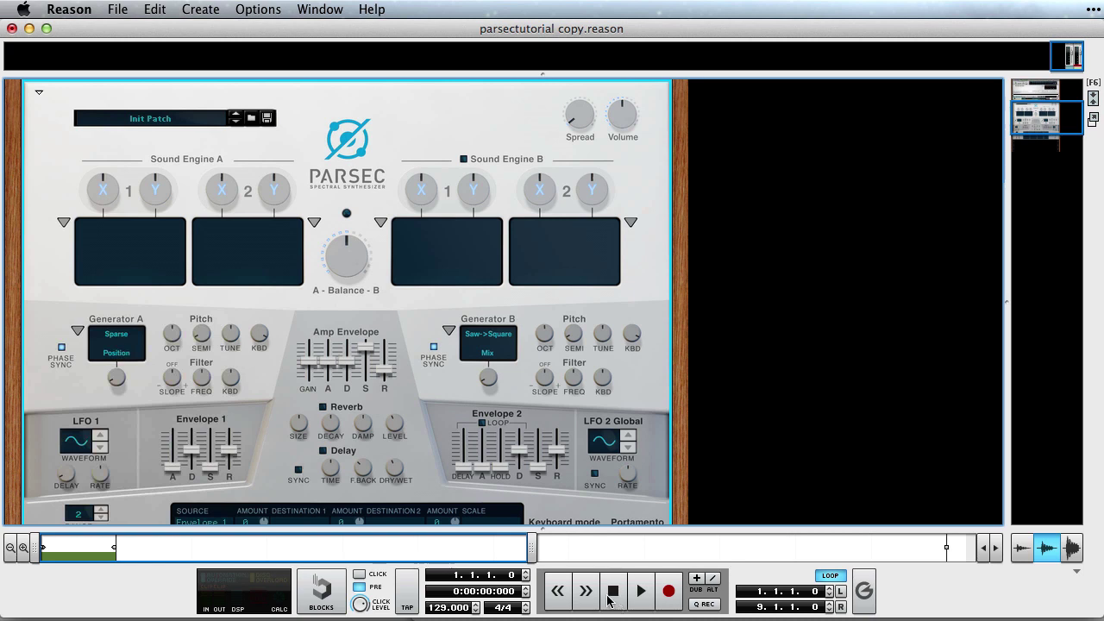
Lower Generator A's octave pitch while the clips play, and stop playback
left_click(636, 597)
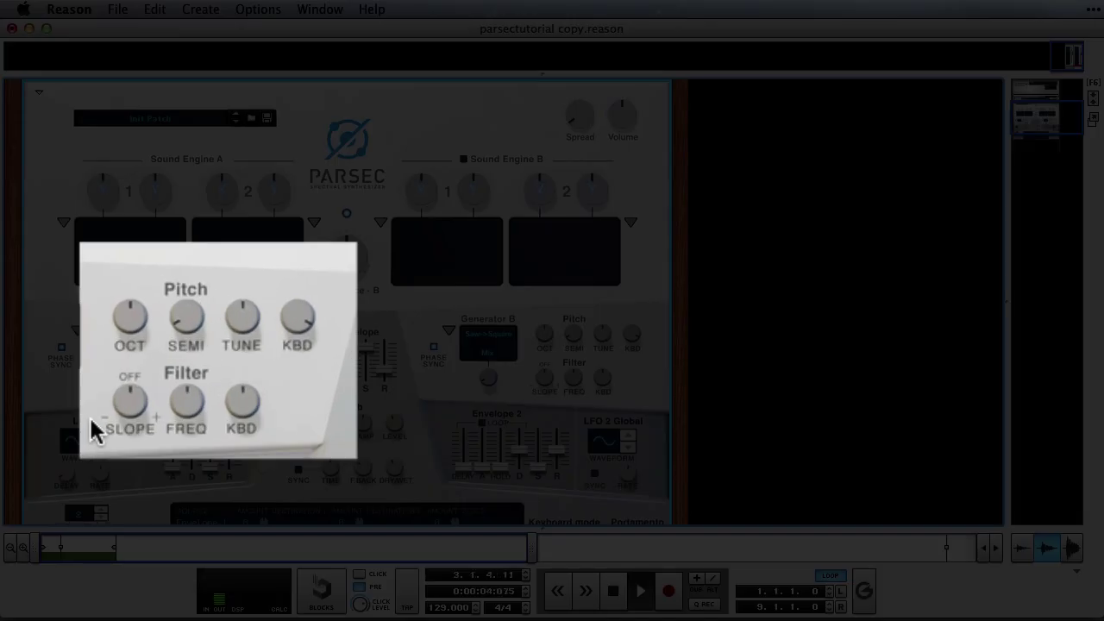
left_click_drag(123, 322, 121, 396)
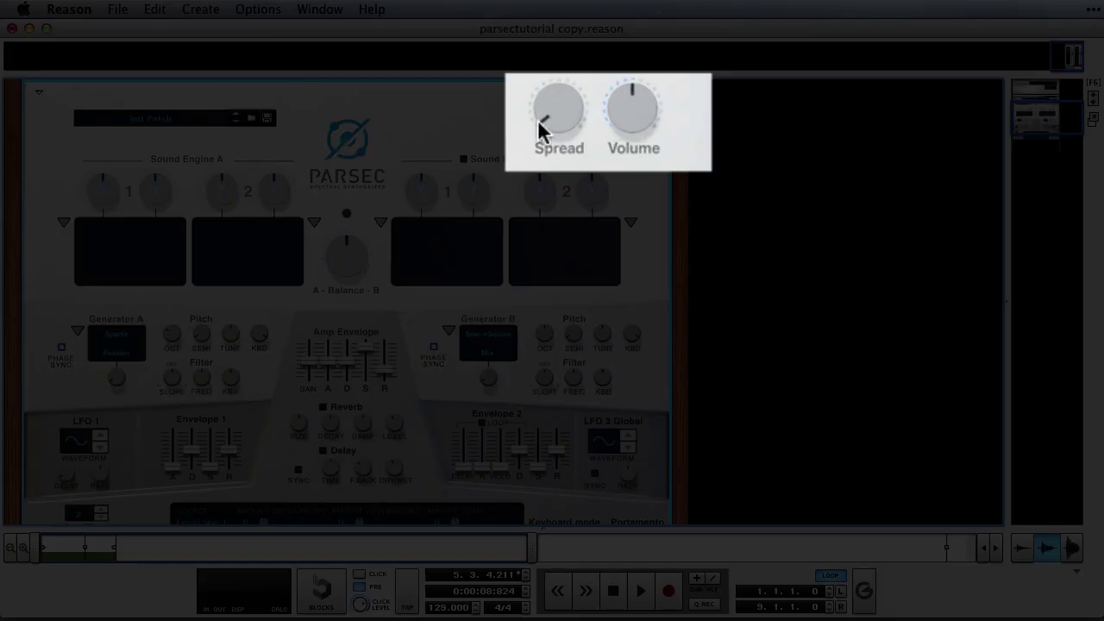
left_click(614, 591)
Raise the Parsec's Spread to its maximum while the clips play, and return playback to the song start
left_click(640, 592)
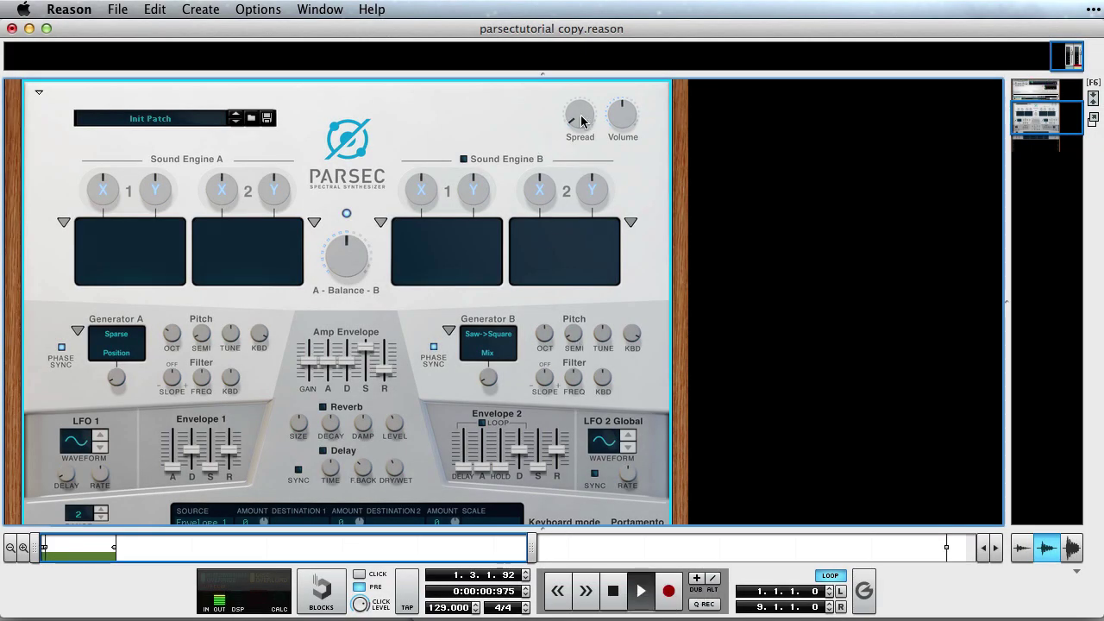
left_click_drag(581, 121, 560, 7)
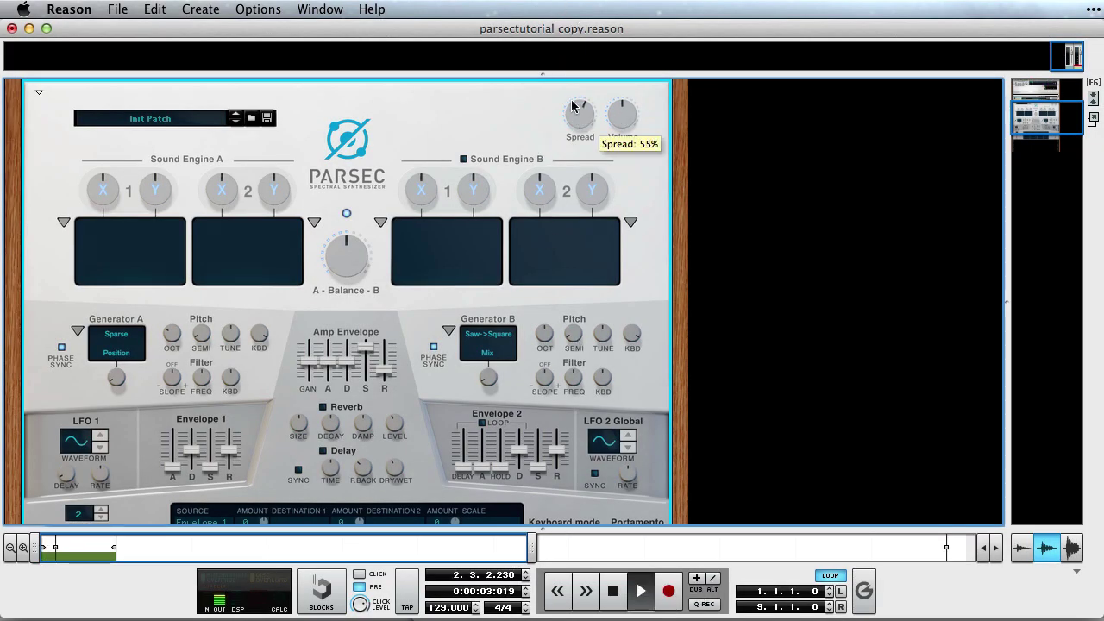
left_click_drag(572, 105, 553, 24)
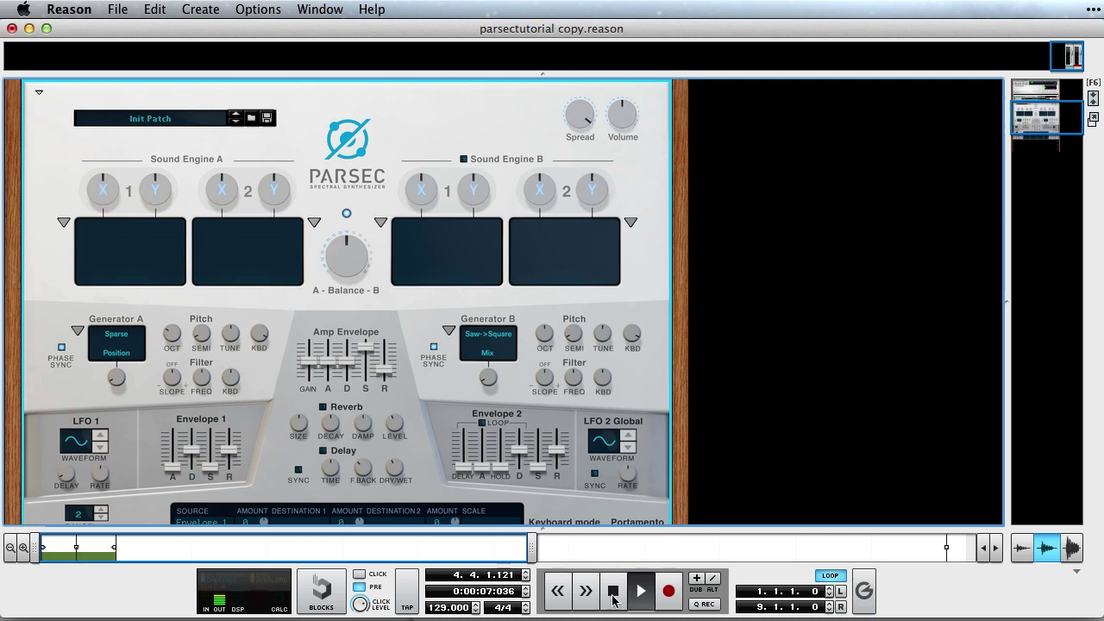
double_click(613, 591)
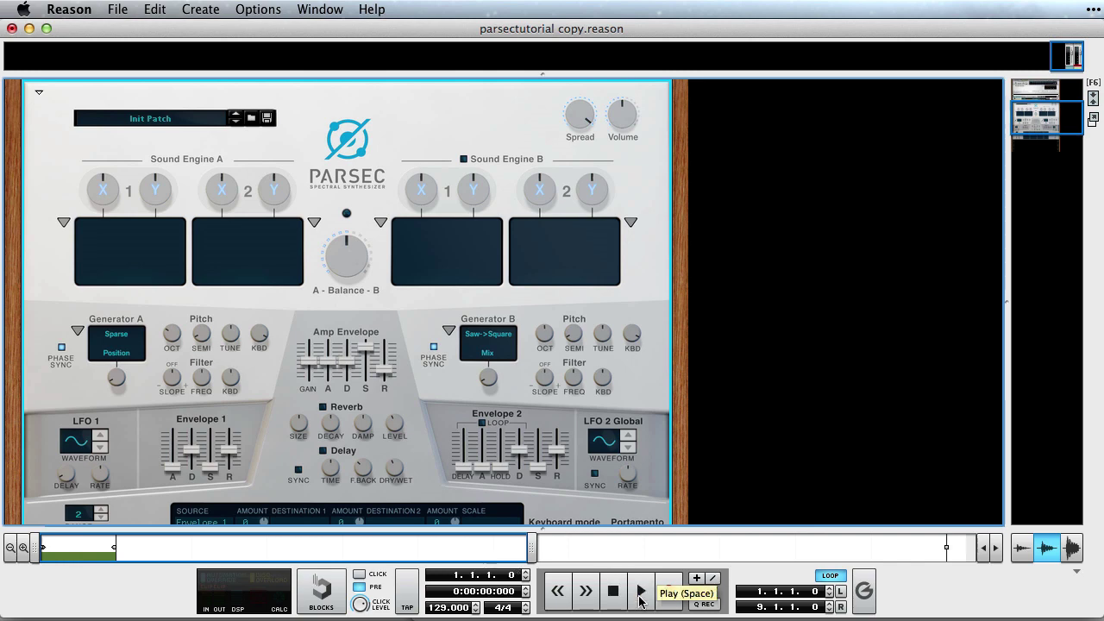
Turn on the Parsec's reverb and delay during playback, and adjust the reverb level by ear
left_click(639, 597)
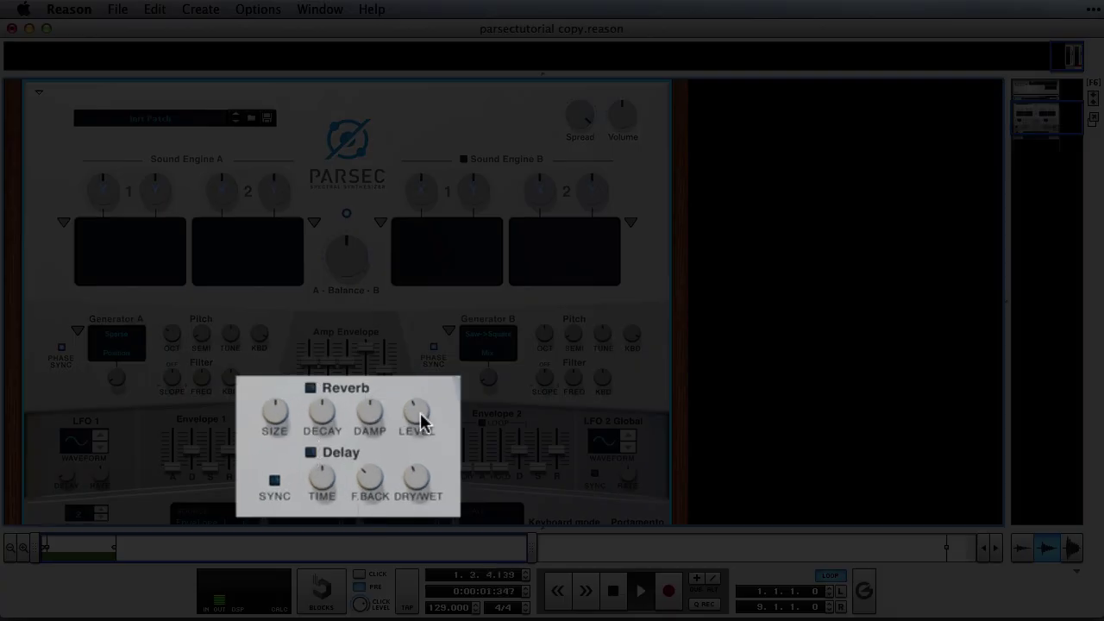
left_click(310, 388)
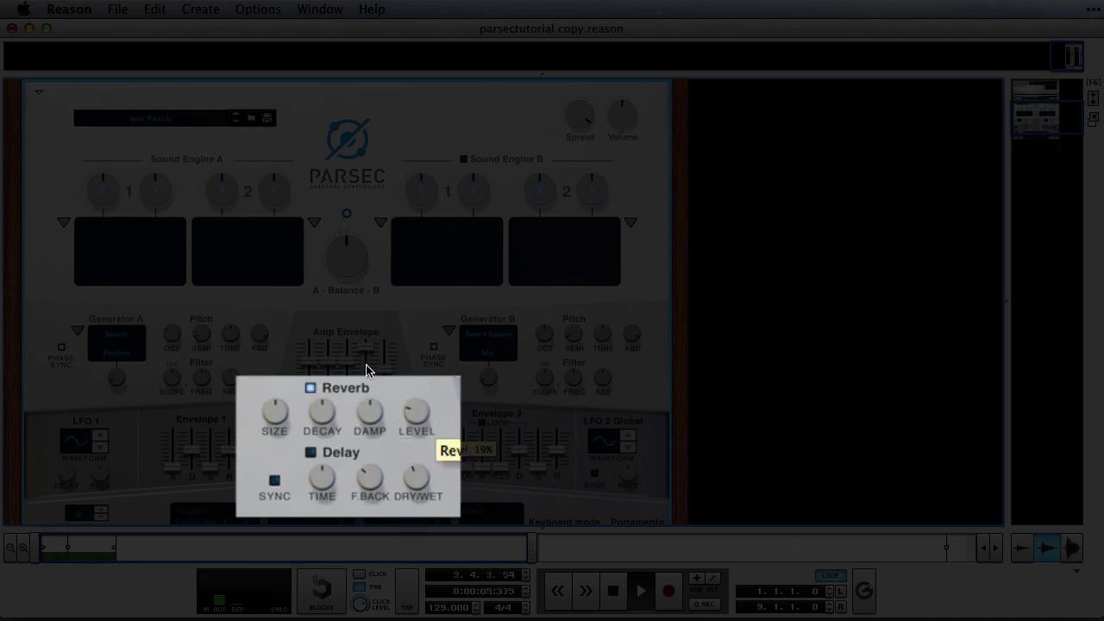
left_click(310, 452)
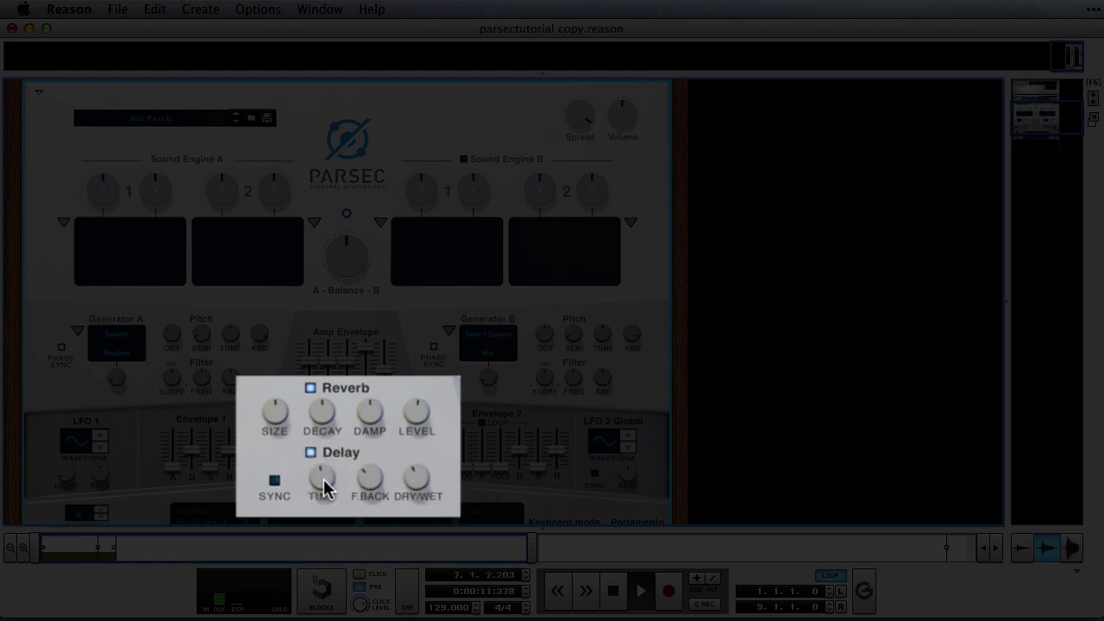
mouse_move(325, 485)
mouse_move(321, 414)
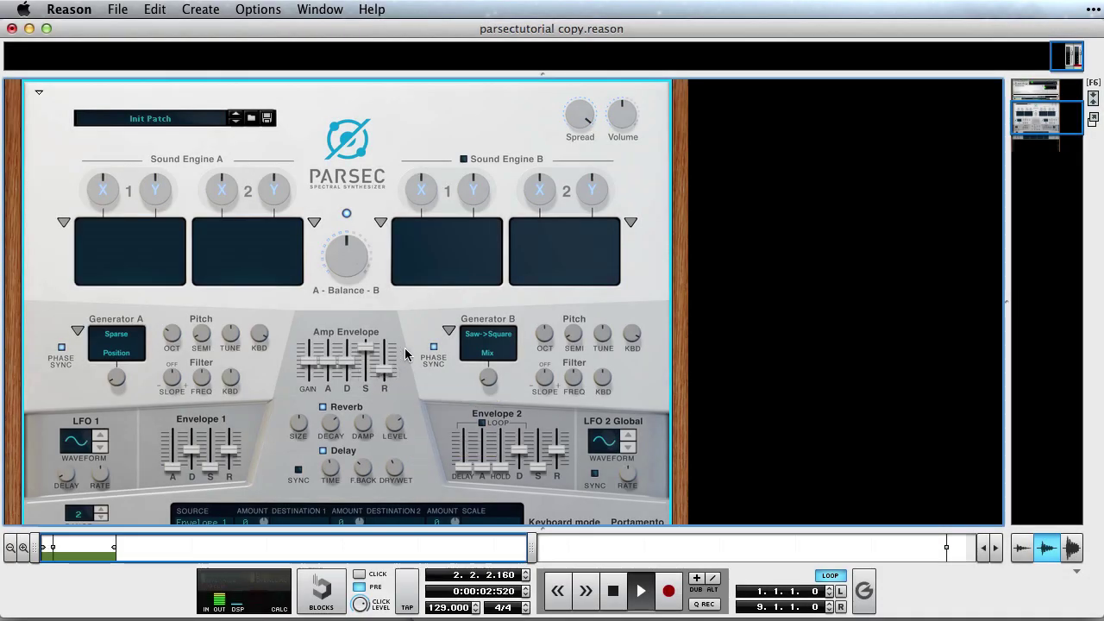
Reduce the Parsec's Spread to about three quarters of its range, and stop playback
left_click_drag(586, 120, 564, 171)
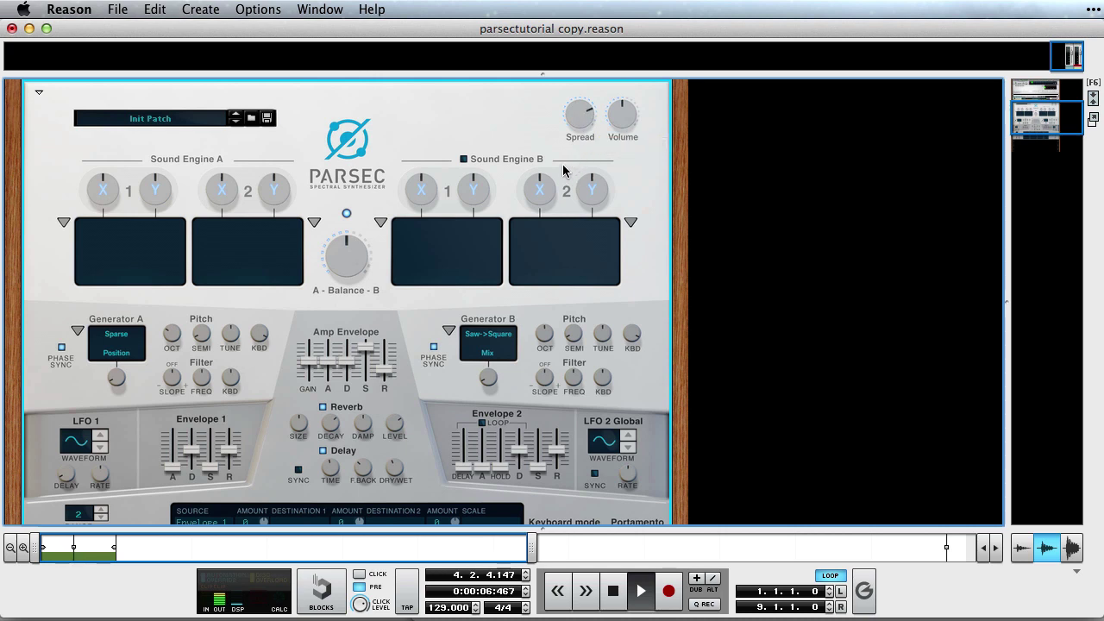
key("space")
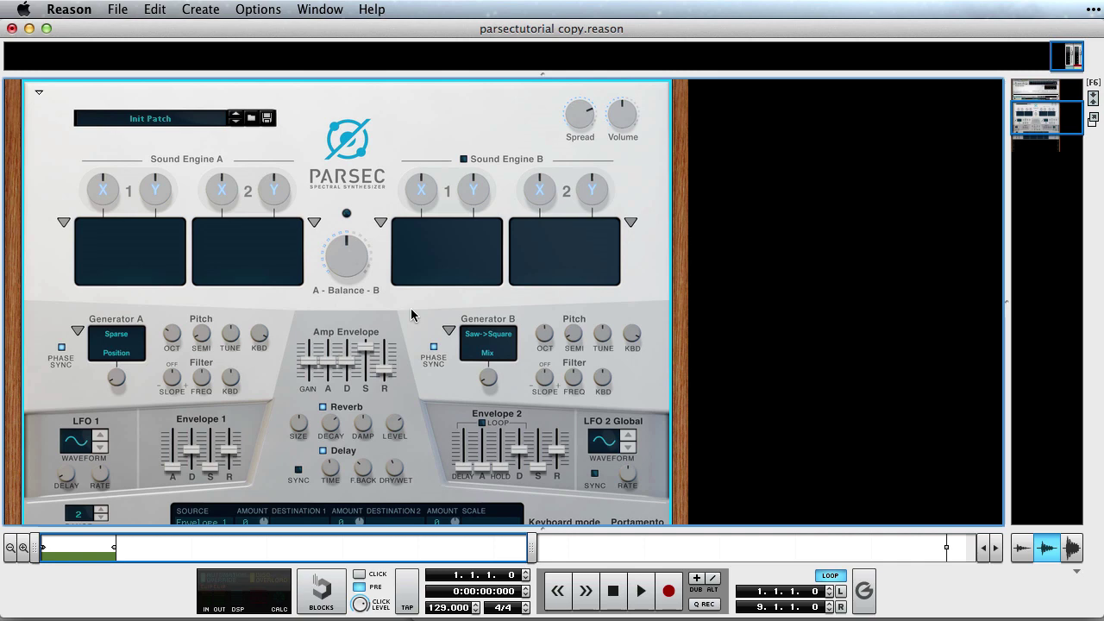
Assign Ensemble 1 to the first modifier slot of Sound Engine A
left_click(64, 223)
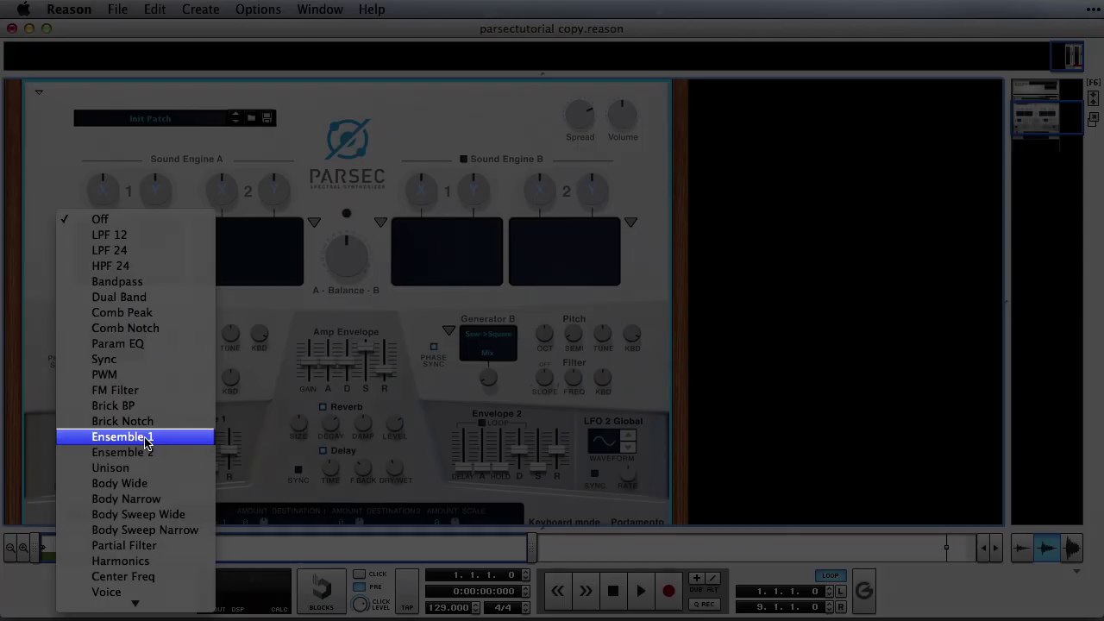
left_click(149, 438)
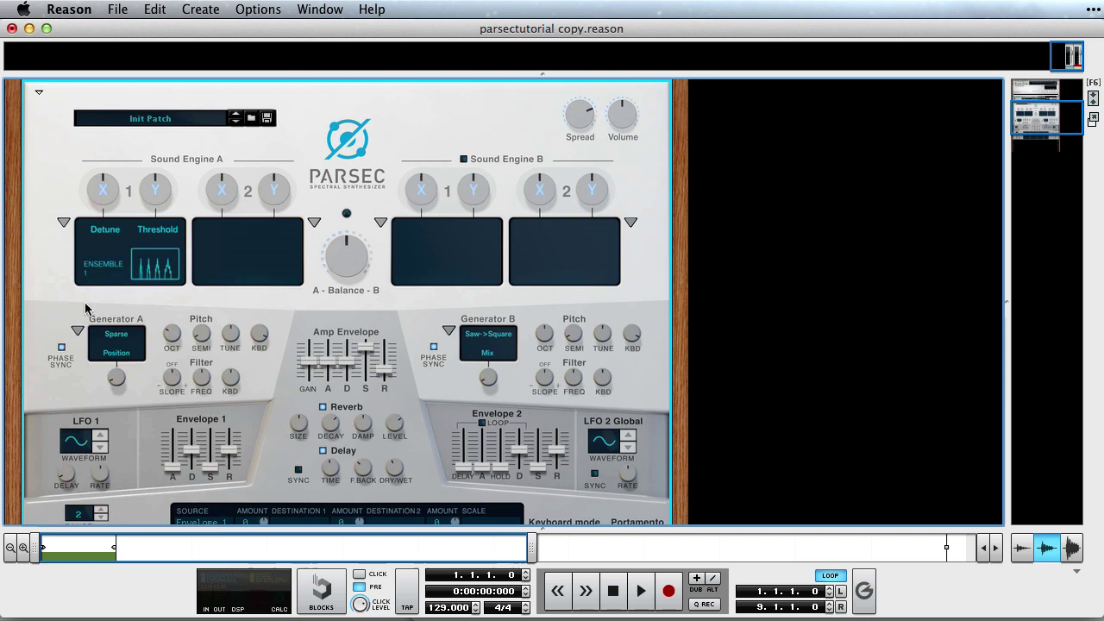
Start playback and adjust Ensemble 1's Detune to slightly below its midpoint, raising Threshold well above its midpoint in Sound Engine A
left_click(642, 593)
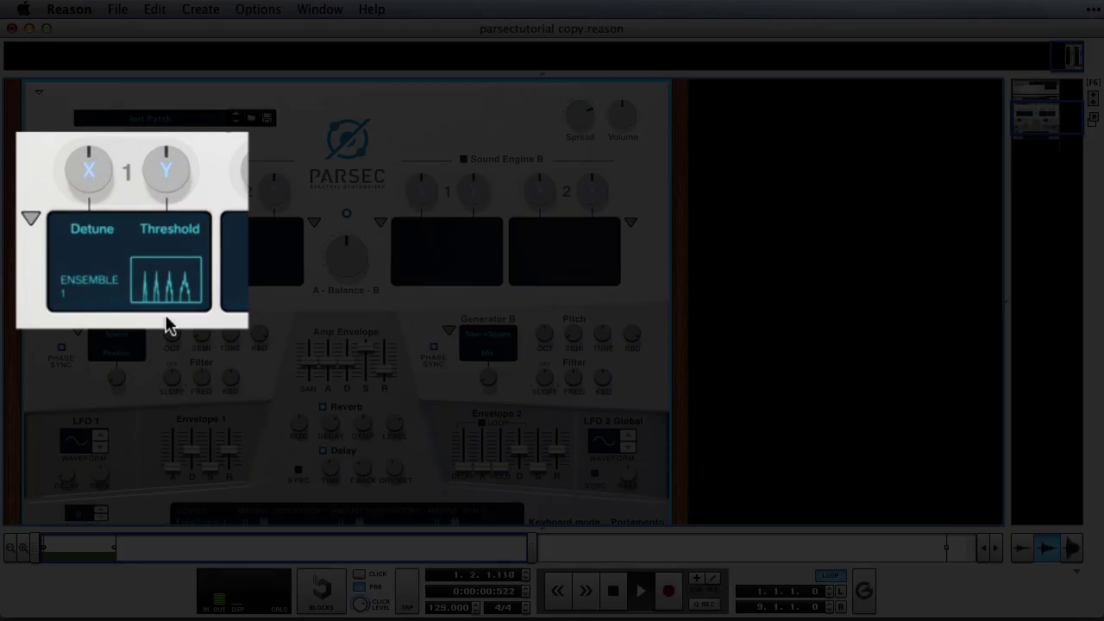
left_click_drag(84, 194, 45, 66)
left_click_drag(46, 53, 47, 266)
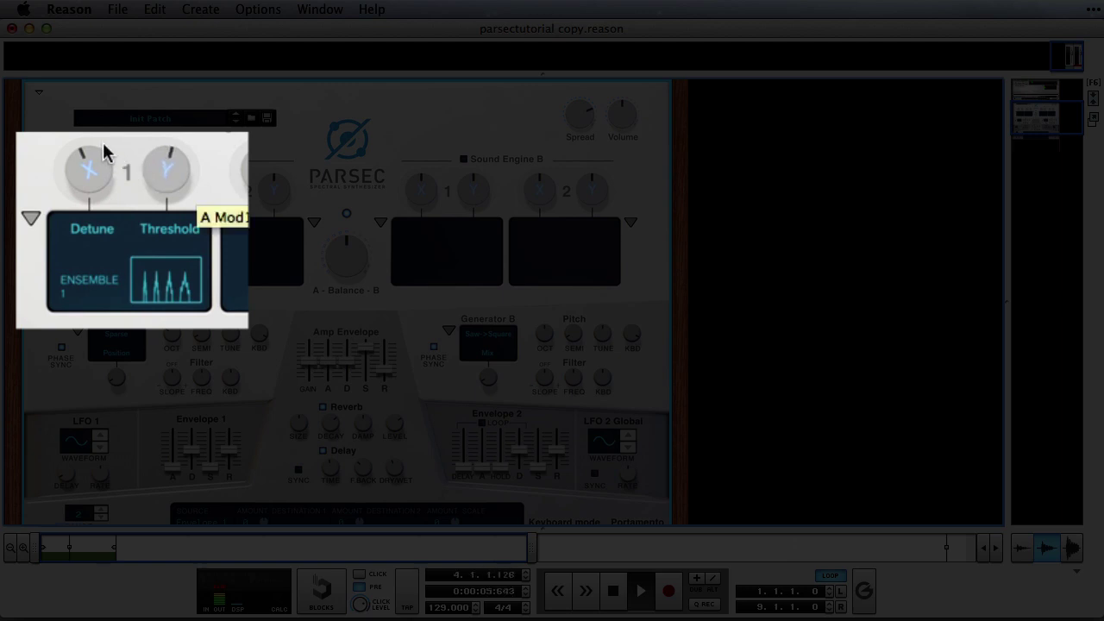
left_click_drag(164, 172, 164, 152)
left_click_drag(99, 124, 108, 83)
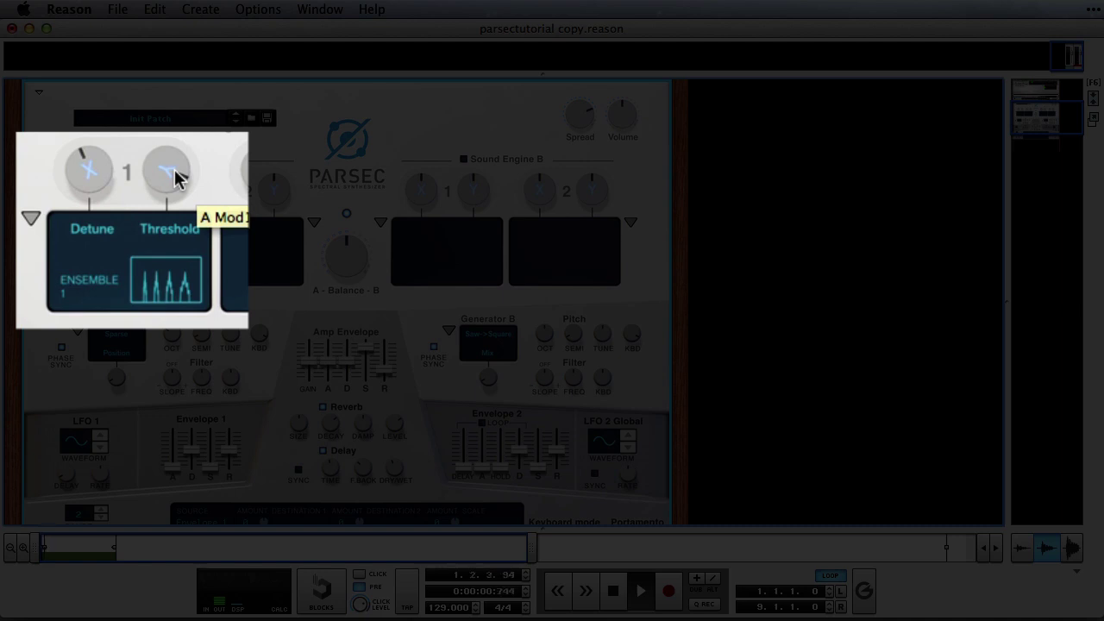
Sweep Ensemble 1's Detune down to 7% and up to 76% during playback, with Threshold raised slightly further
left_click_drag(88, 179, 61, 241)
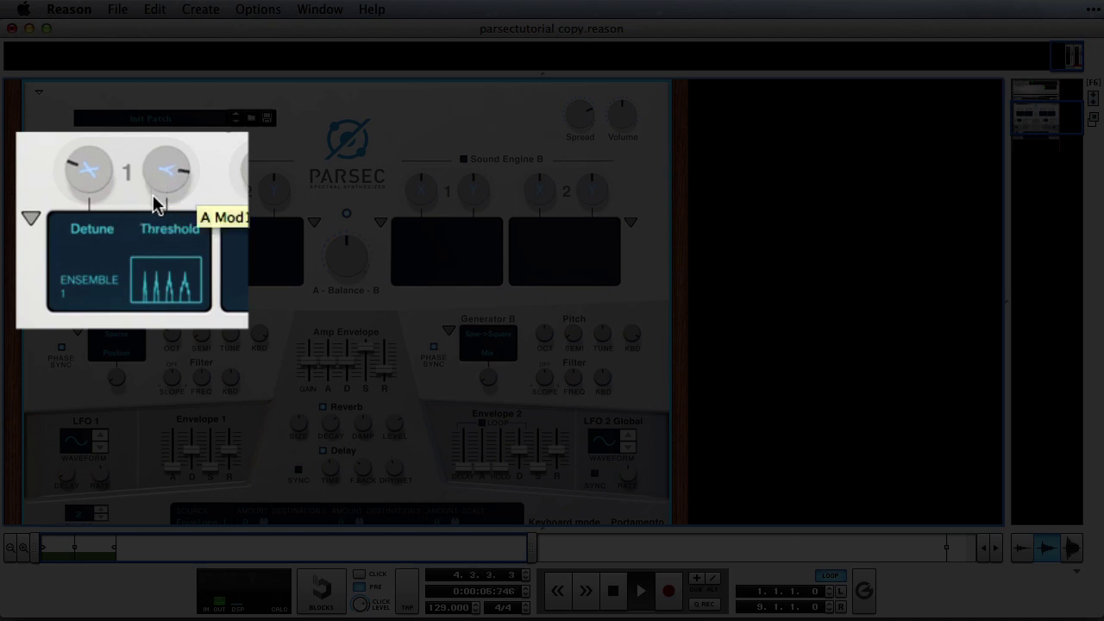
left_click_drag(102, 177, 98, 197)
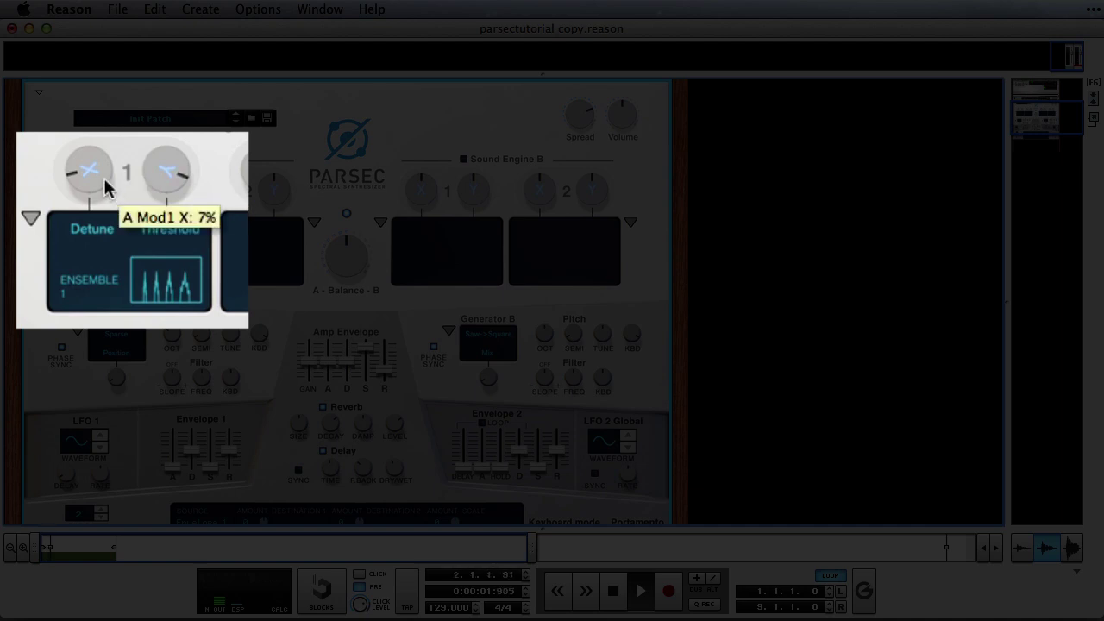
left_click_drag(103, 178, 78, 99)
left_click_drag(86, 180, 77, 151)
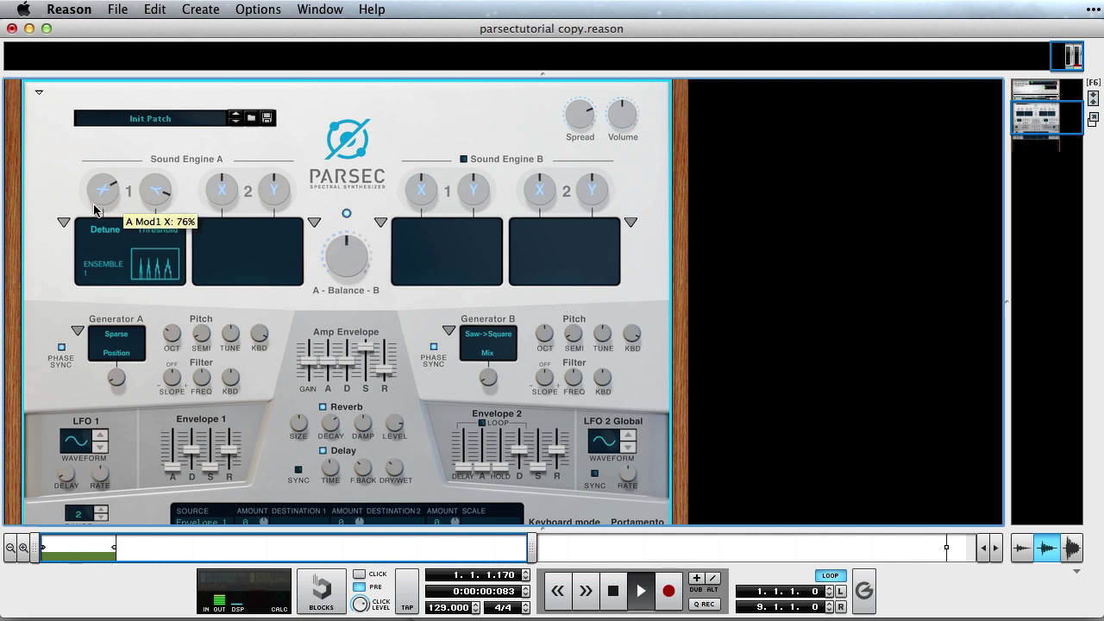
Settle Ensemble 1's Detune slightly below its midpoint with Threshold kept high, and stop playback
left_click_drag(88, 231, 114, 285)
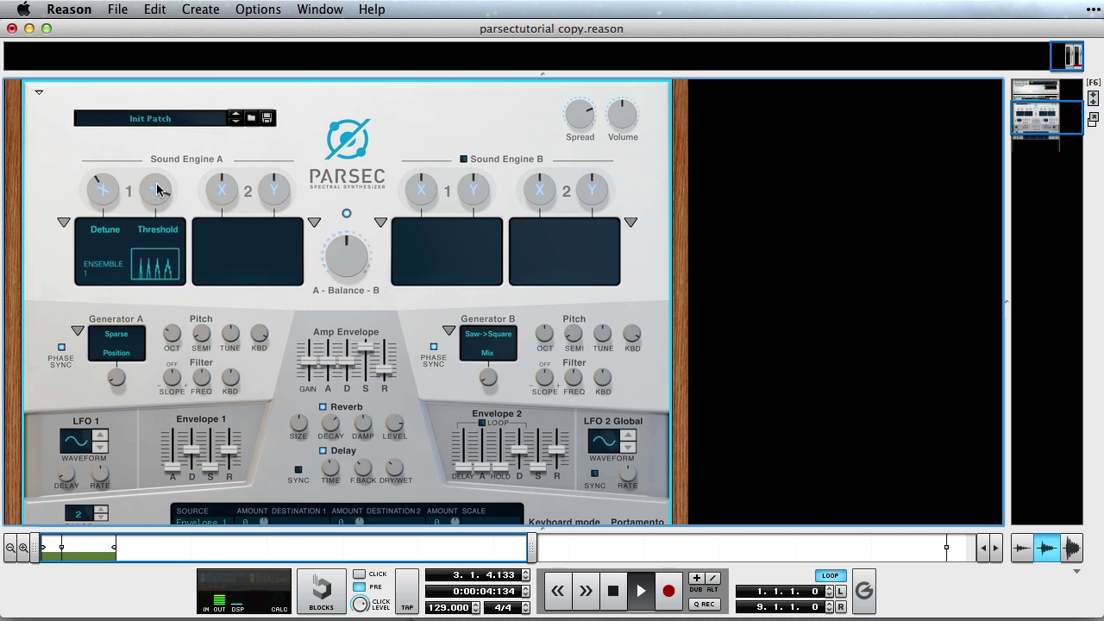
mouse_move(157, 191)
left_mouse_down()
mouse_move(151, 207)
mouse_move(138, 191)
left_mouse_up()
key("space")
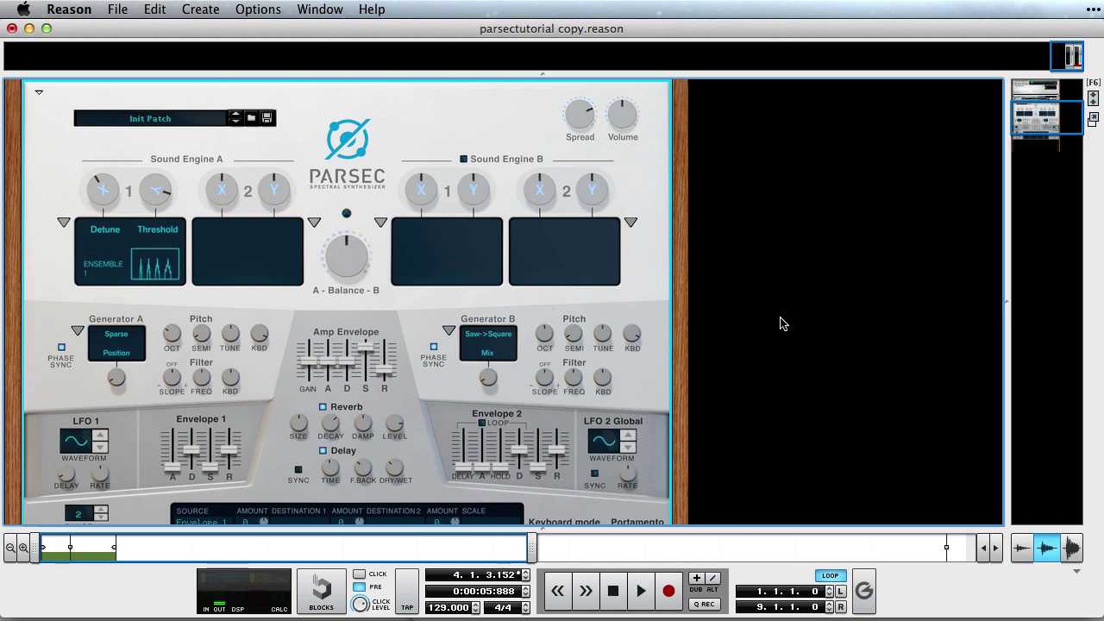